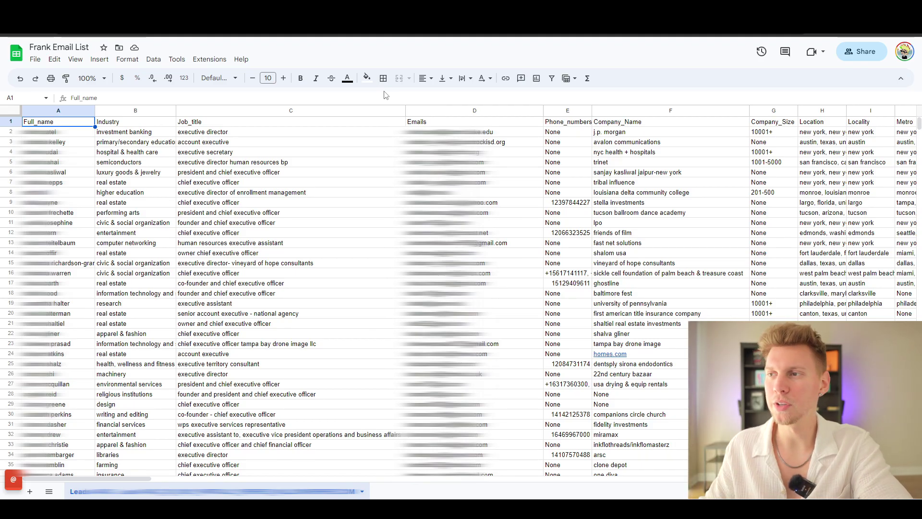
Browse GrowMeOrganic's From LinkedIn getting-started guide and view the Automate LinkedIn options
scroll(317, 230, "down", 15)
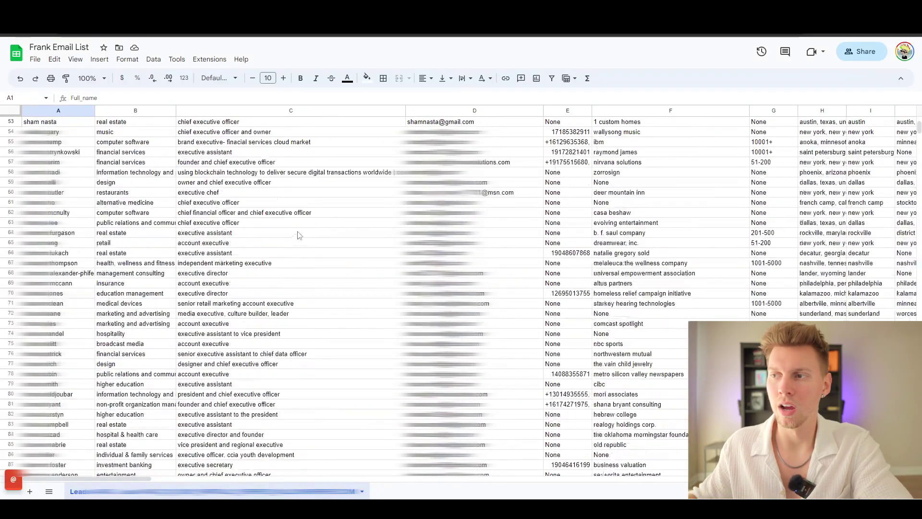
scroll(298, 235, "up", 15)
scroll(291, 238, "down", 5)
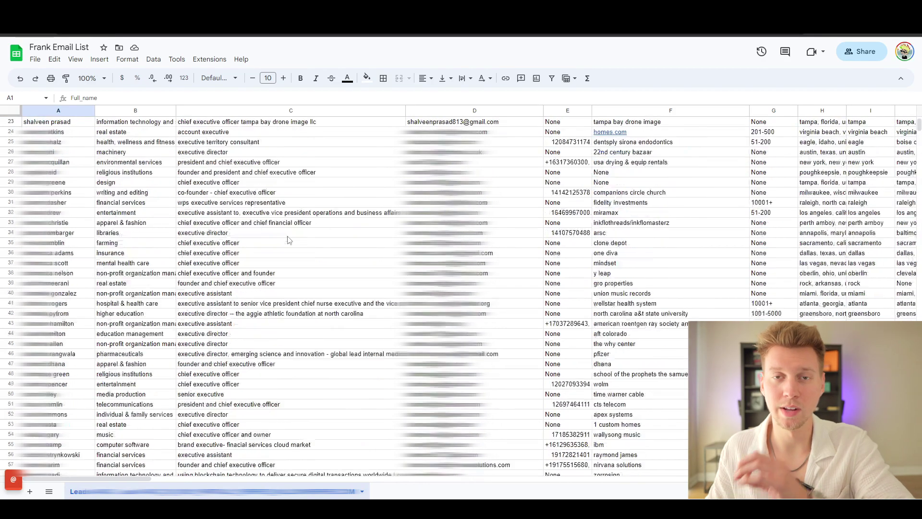
scroll(287, 238, "down", 3)
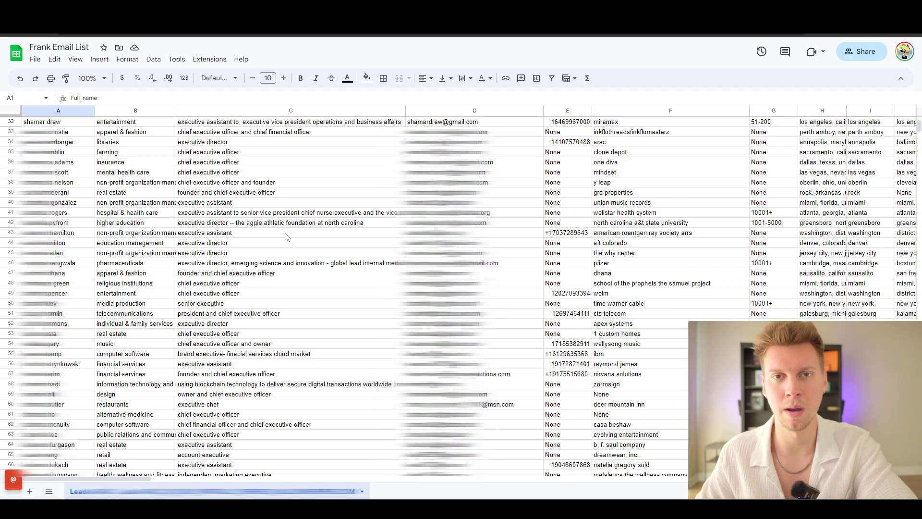
scroll(286, 237, "up", 10)
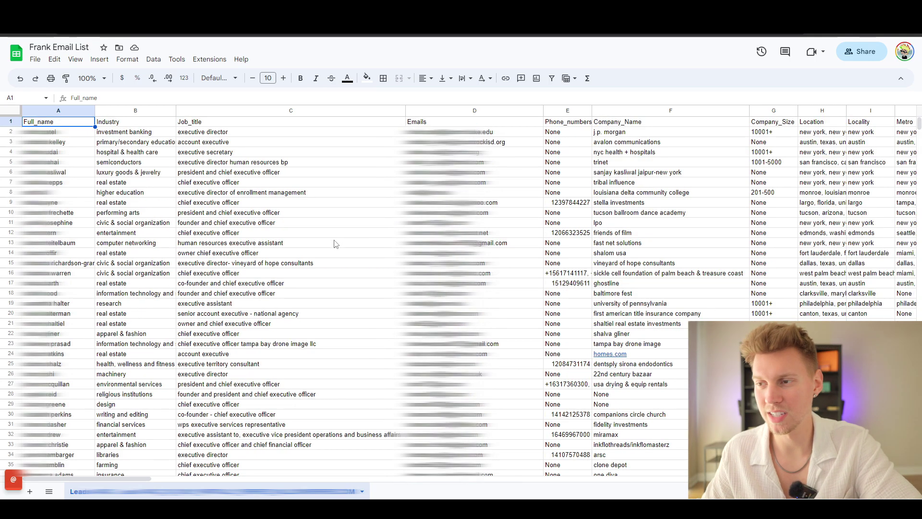
scroll(331, 240, "down", 15)
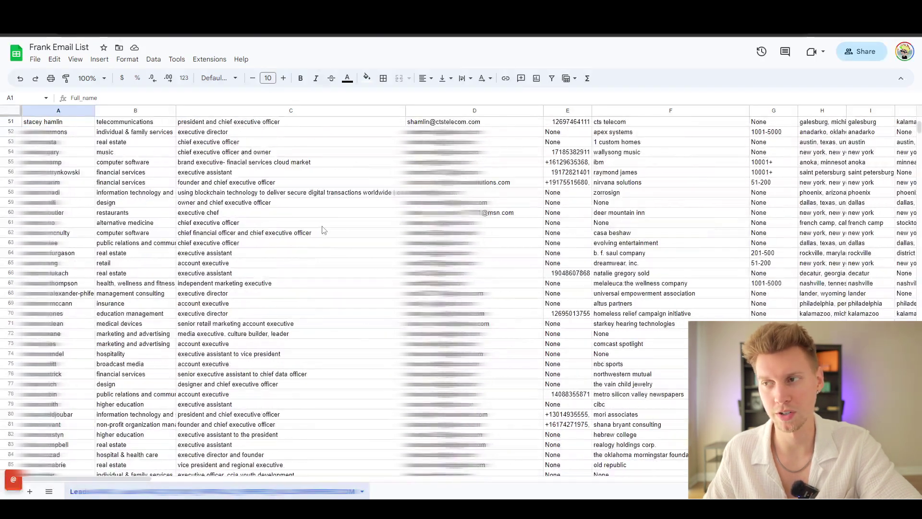
scroll(320, 224, "down", 12)
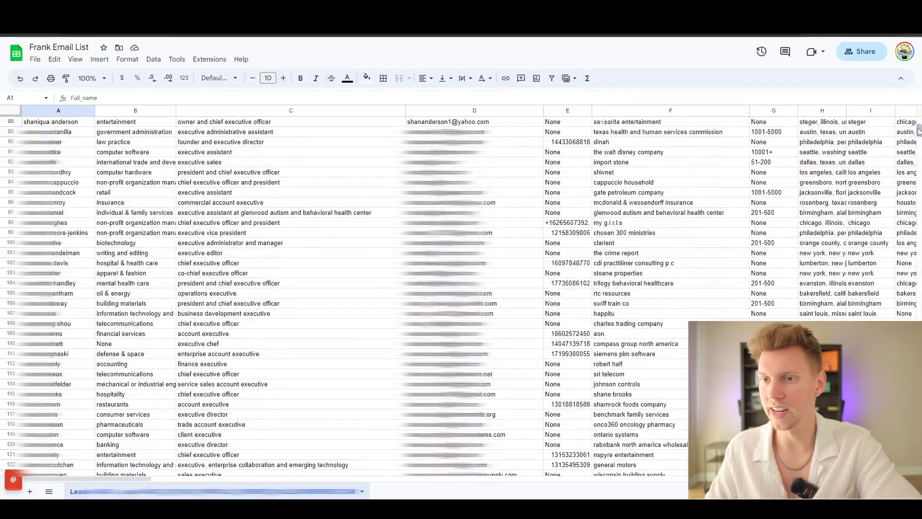
left_click_drag(918, 129, 918, 240)
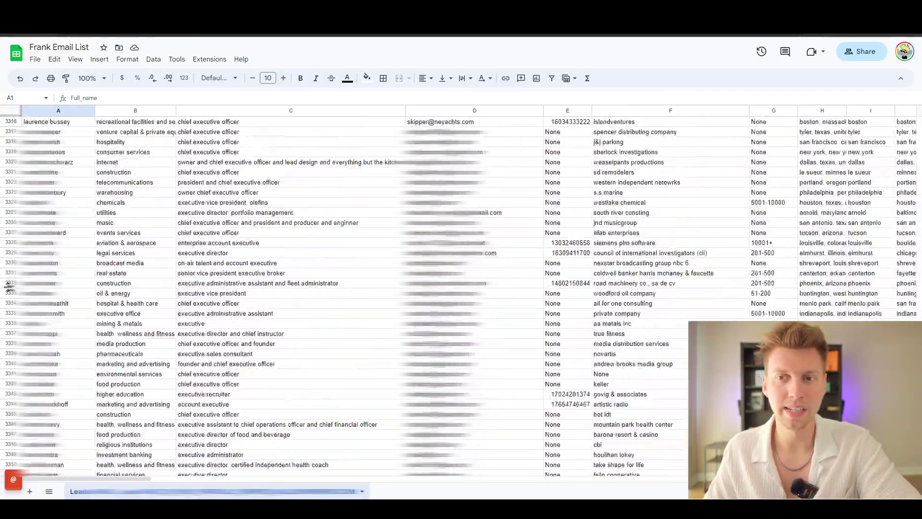
scroll(8, 286, "down", 20)
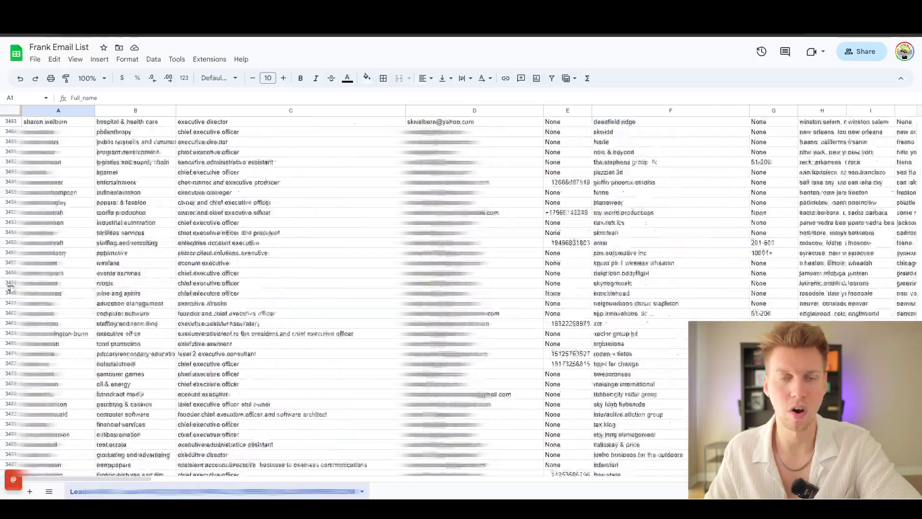
scroll(9, 287, "down", 20)
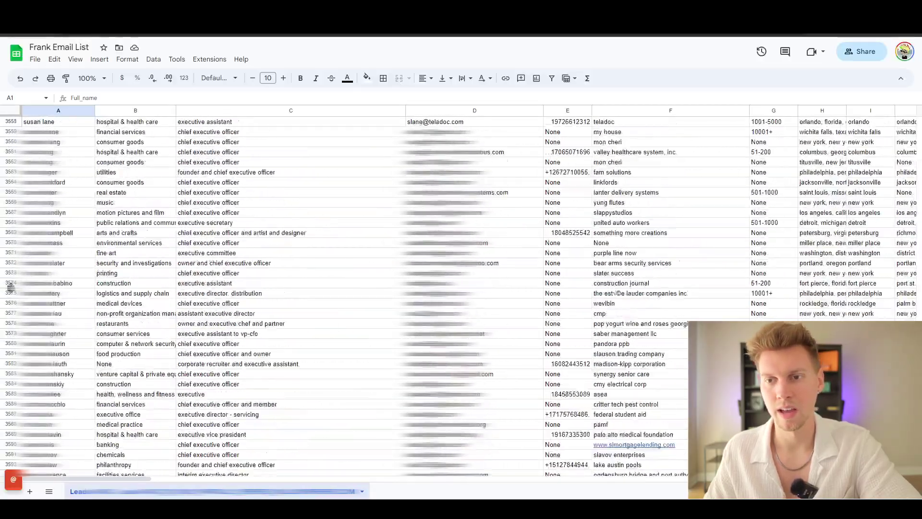
scroll(9, 286, "down", 20)
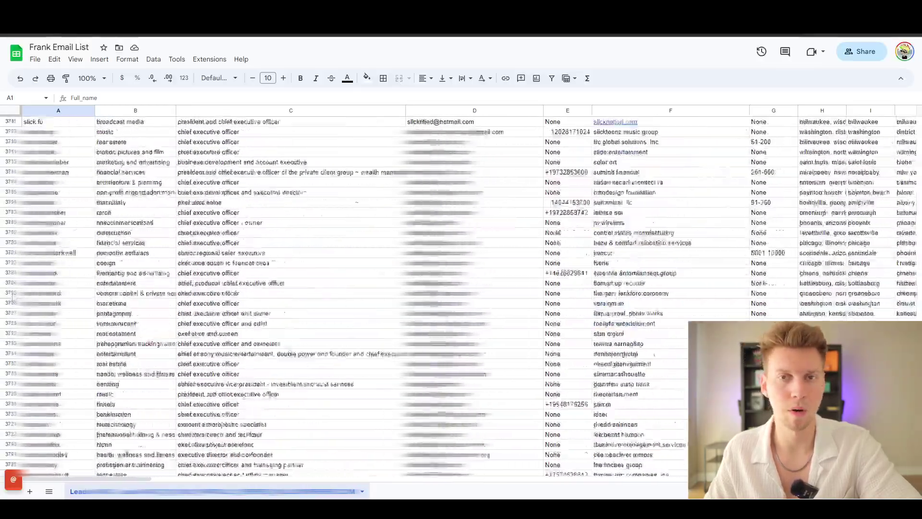
scroll(11, 296, "down", 8)
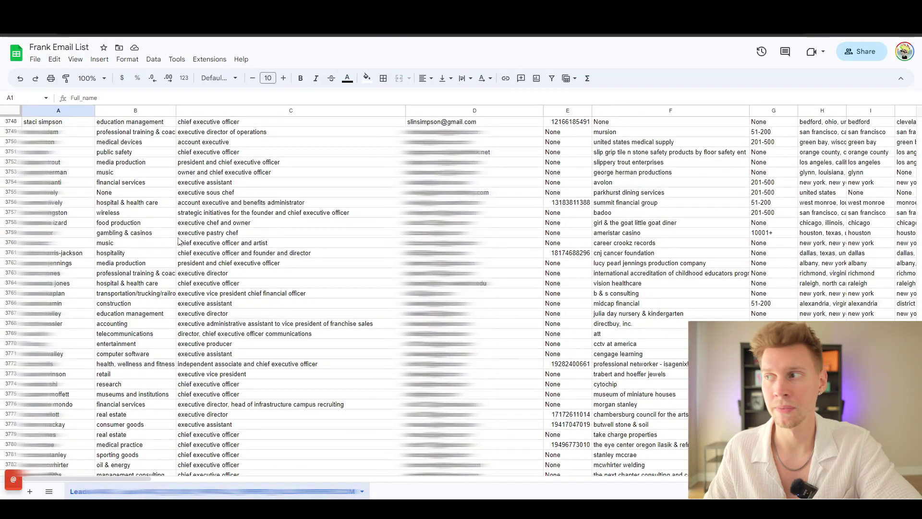
key("ctrl+Home")
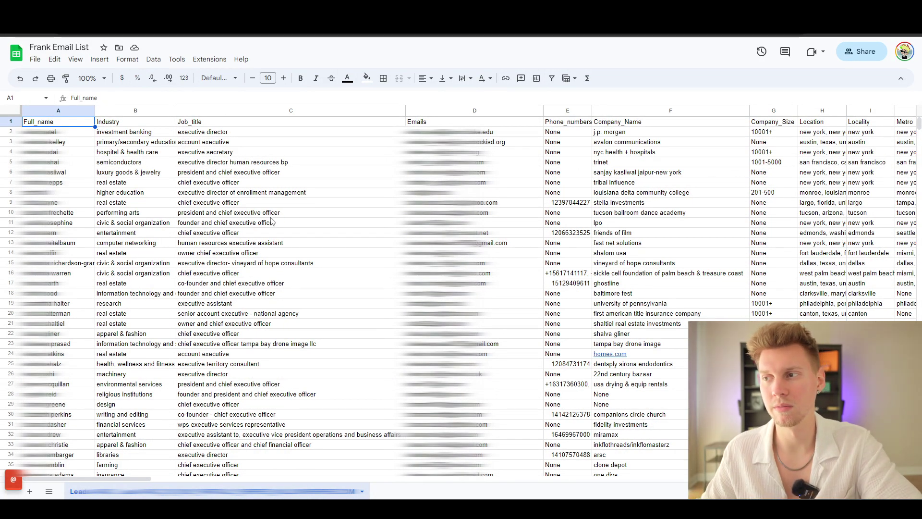
scroll(308, 208, "down", 1)
scroll(325, 199, "up", 1)
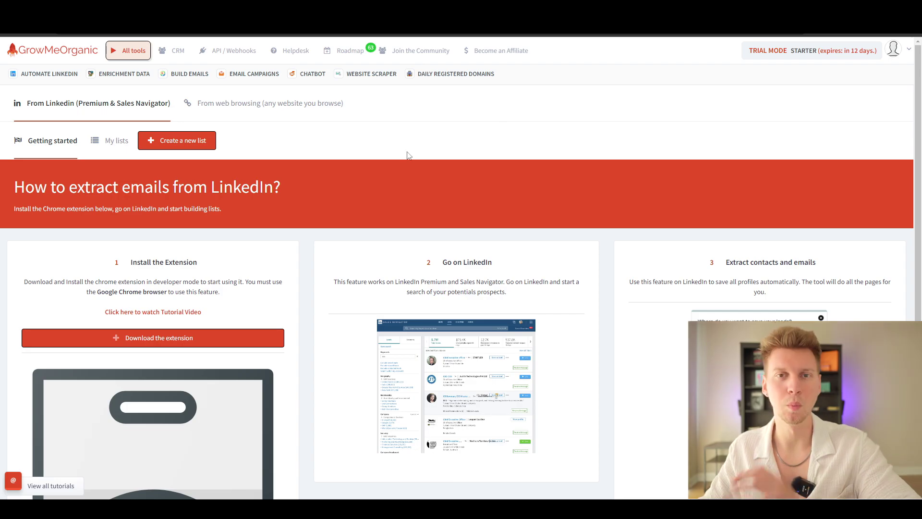
mouse_move(31, 79)
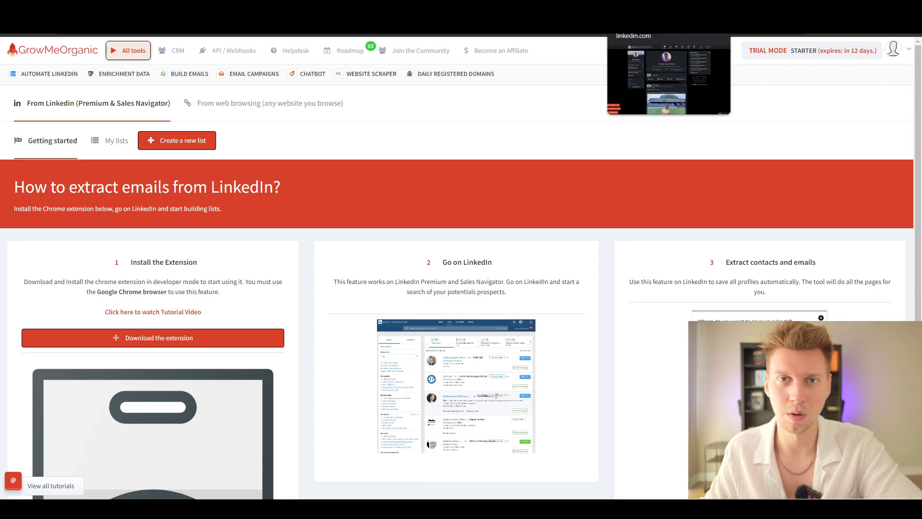
In LinkedIn, jump to the People section of the 'real estate agent' search results
left_click(657, 24)
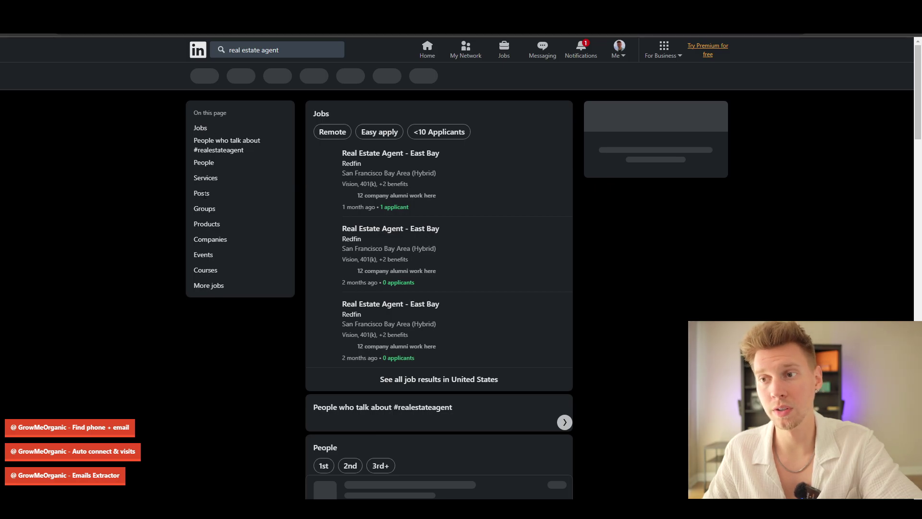
left_click(206, 163)
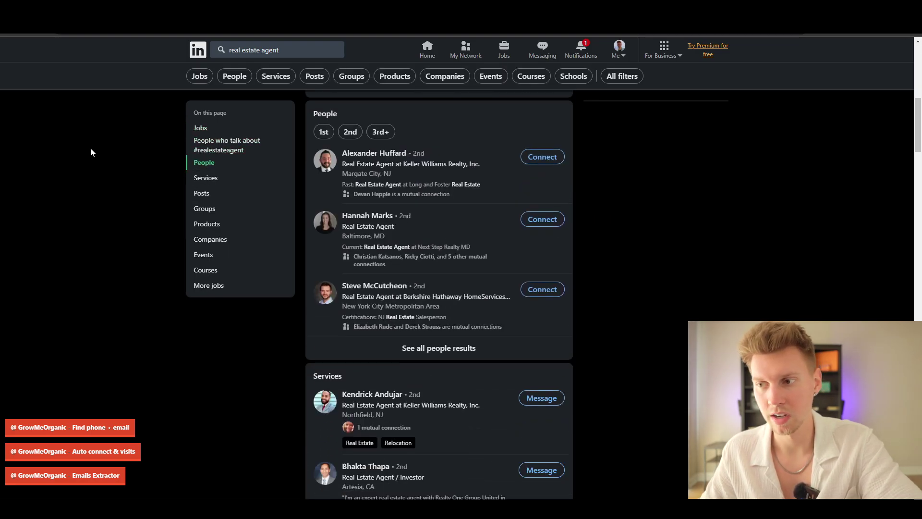
Filter all real estate agent people results to Arizona, United States (about 44,000)
left_click(418, 354)
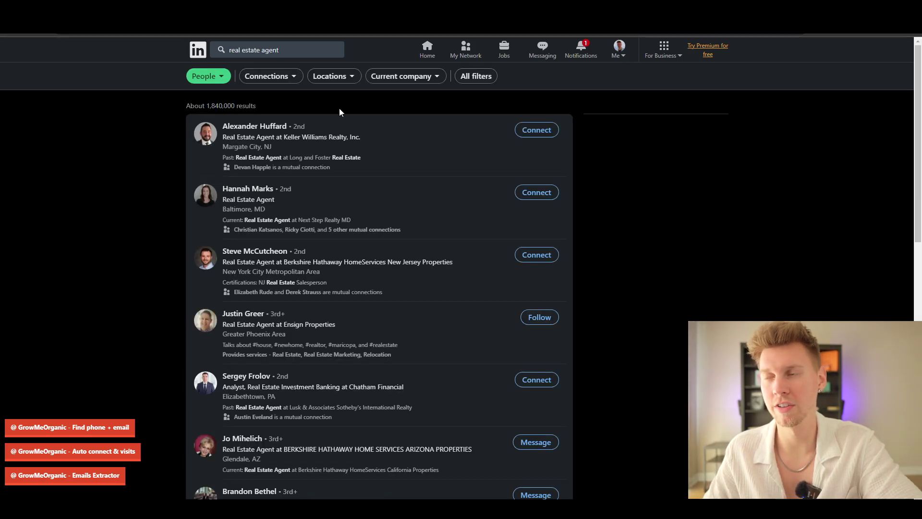
left_click(338, 77)
left_click(305, 152)
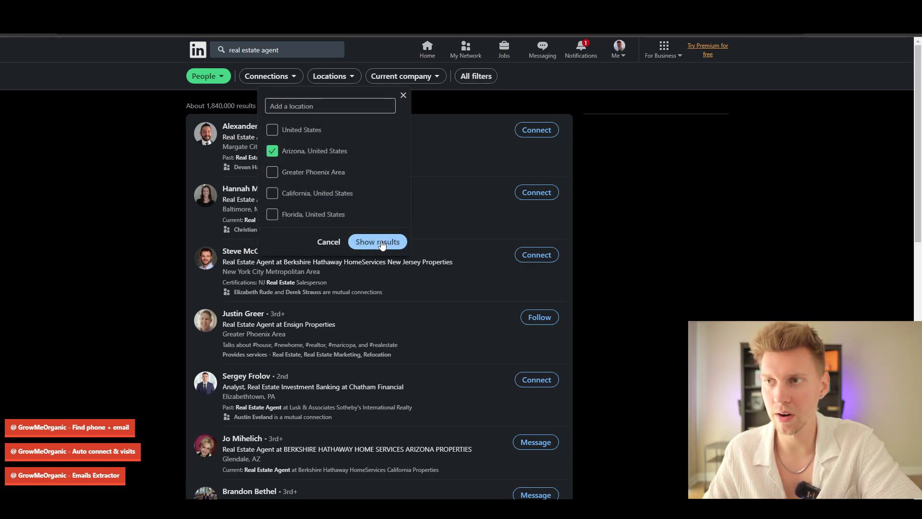
left_click(380, 242)
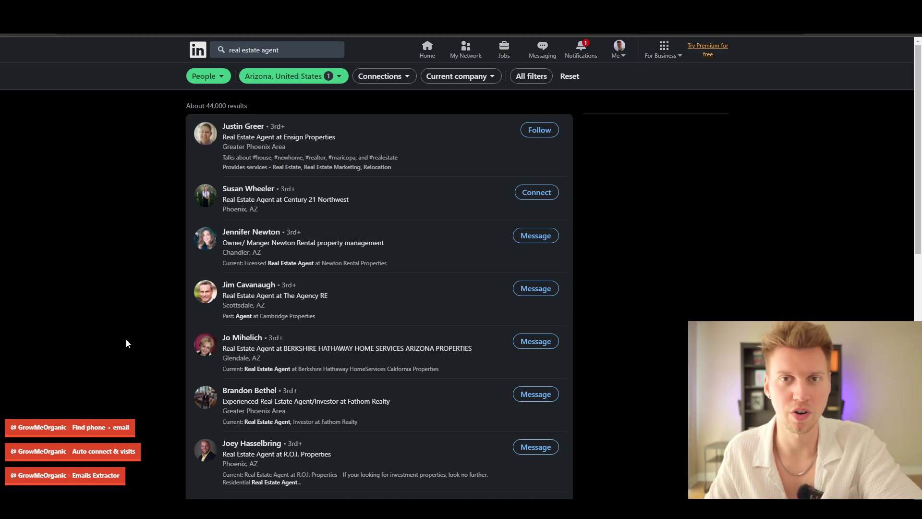
Extract emails from the Arizona real estate agent search into the RAC EMAILS list
left_click(88, 477)
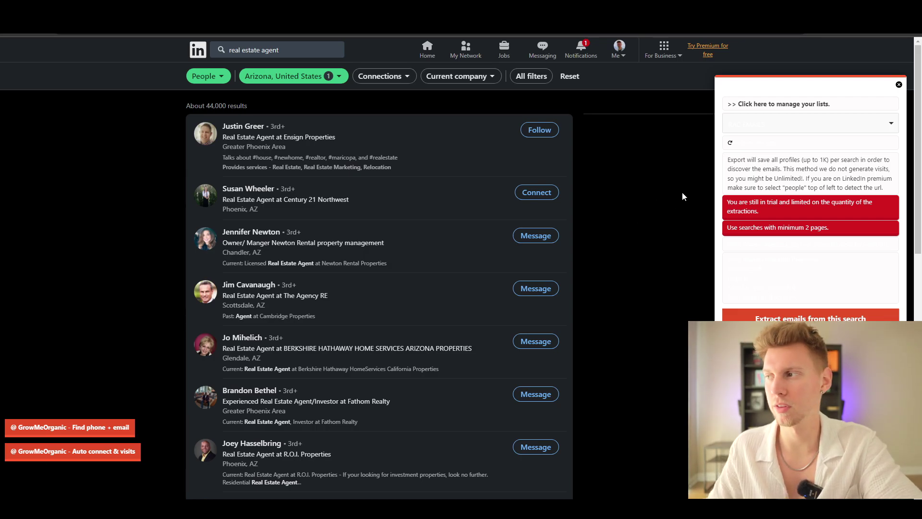
left_click(843, 127)
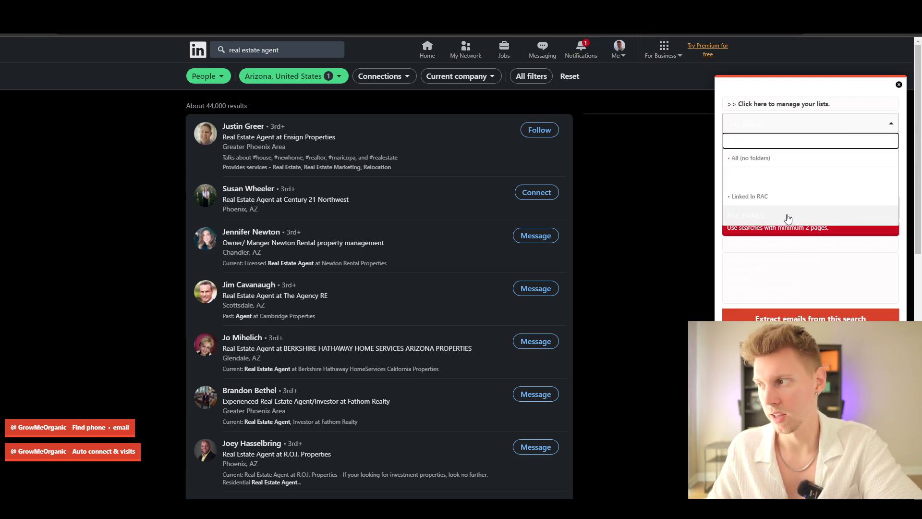
left_click(788, 217)
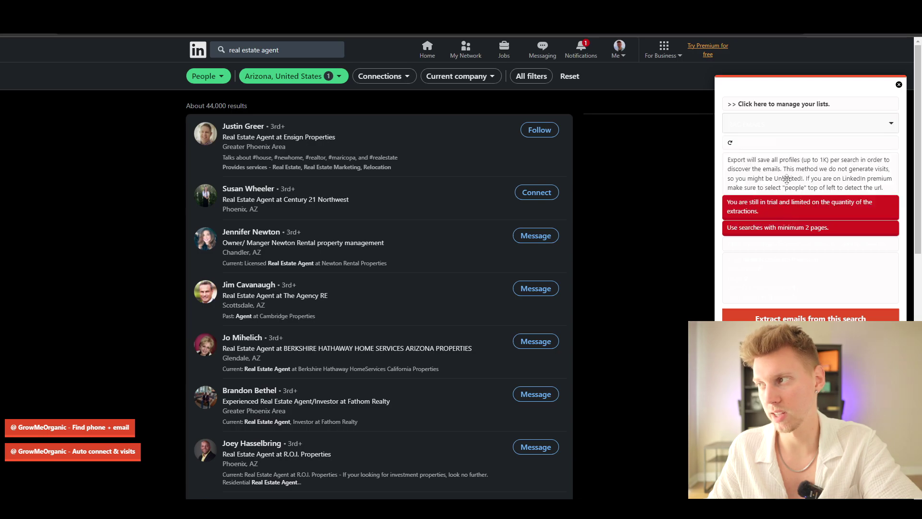
left_click(797, 319)
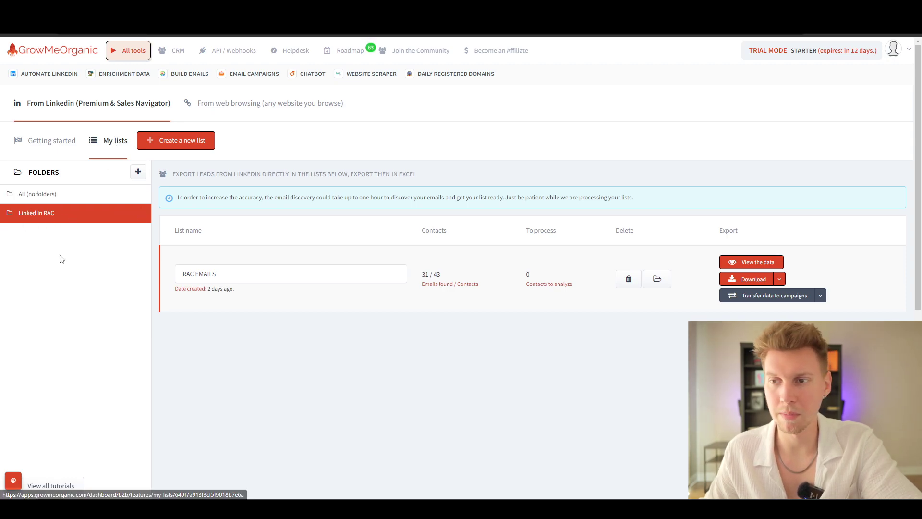
Point out the RAC EMAILS counts (31 emails of 43 contacts) and open the list's data
double_click(425, 275)
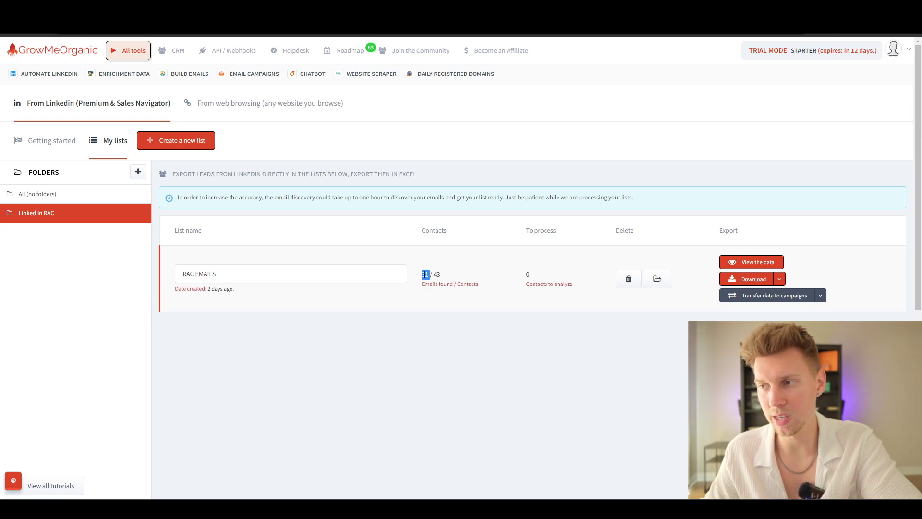
double_click(438, 275)
left_click(442, 277)
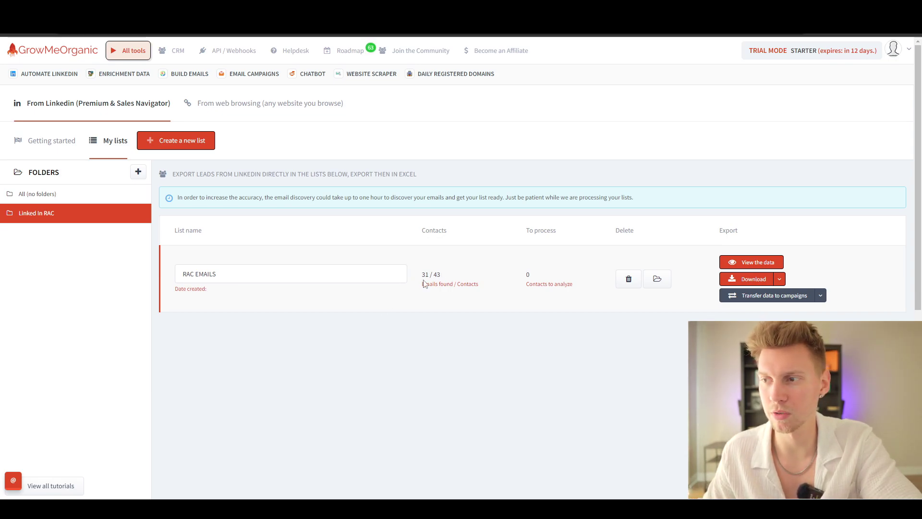
double_click(424, 276)
left_click(434, 276)
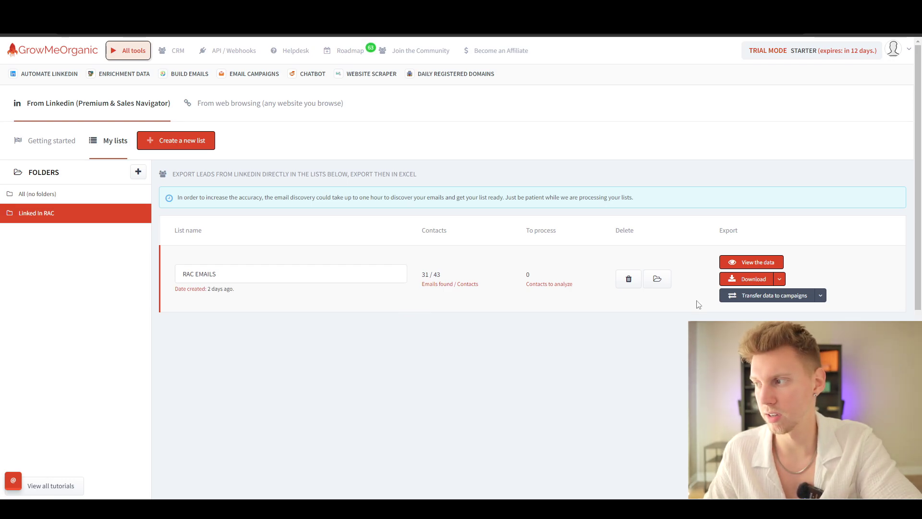
left_click(749, 262)
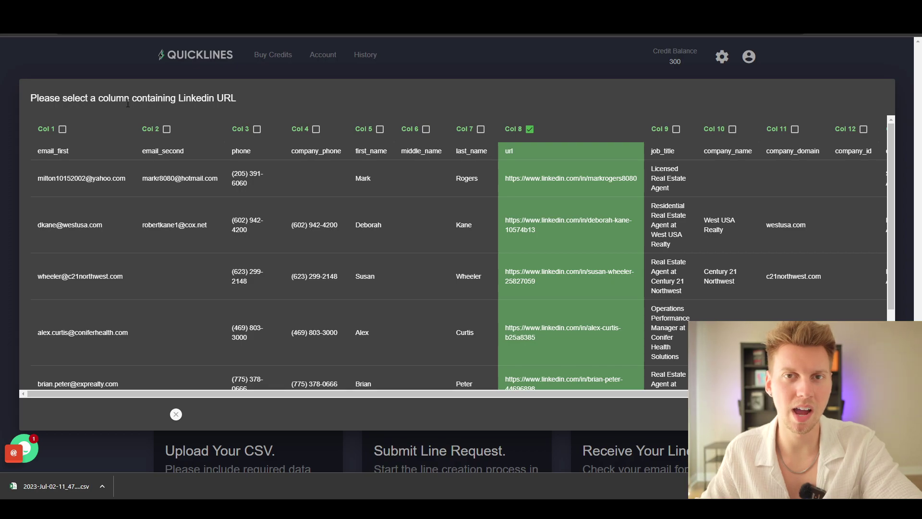
Highlight the prompt to choose the LinkedIn URL column, then bring up Quicklines' import history
left_click_drag(33, 98, 160, 101)
left_click(225, 99)
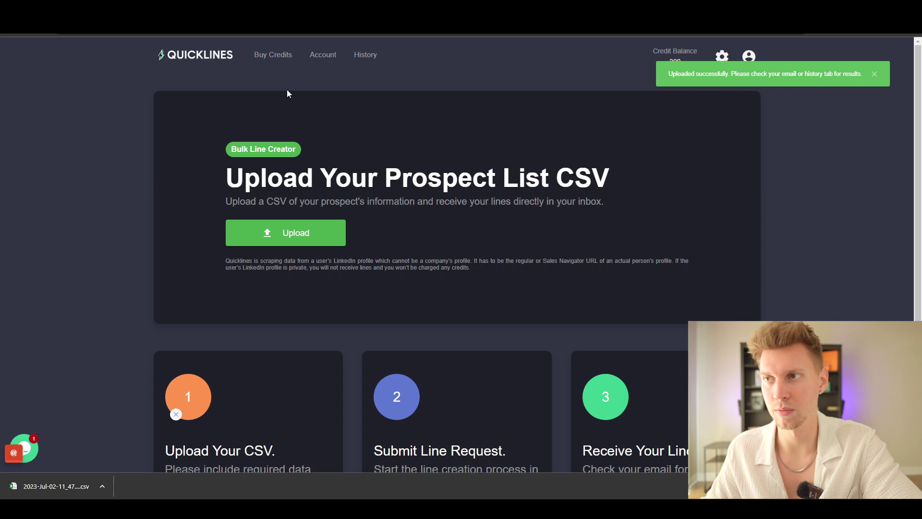
scroll(522, 240, "down", 3)
left_click(387, 63)
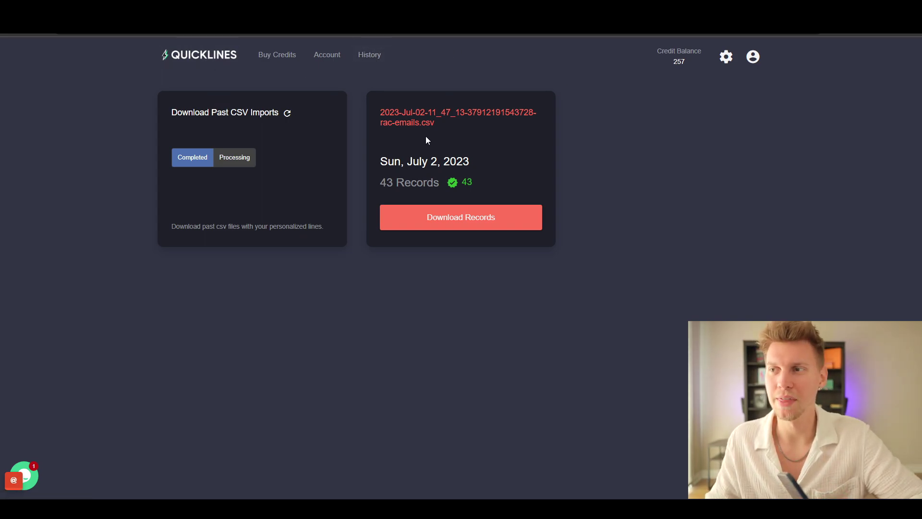
Point out the processed rac-emails.csv file's name and date on the History page
left_click_drag(385, 119, 496, 143)
left_click(495, 143)
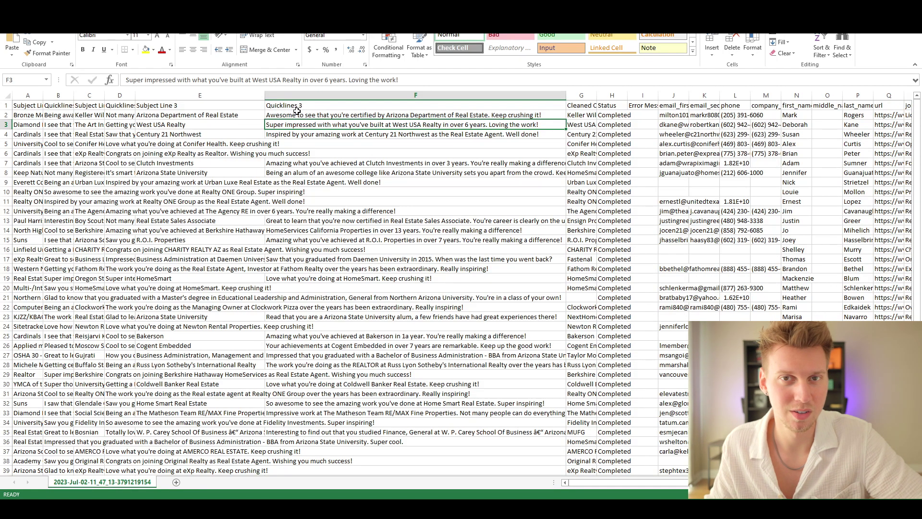
left_click_drag(306, 118, 309, 444)
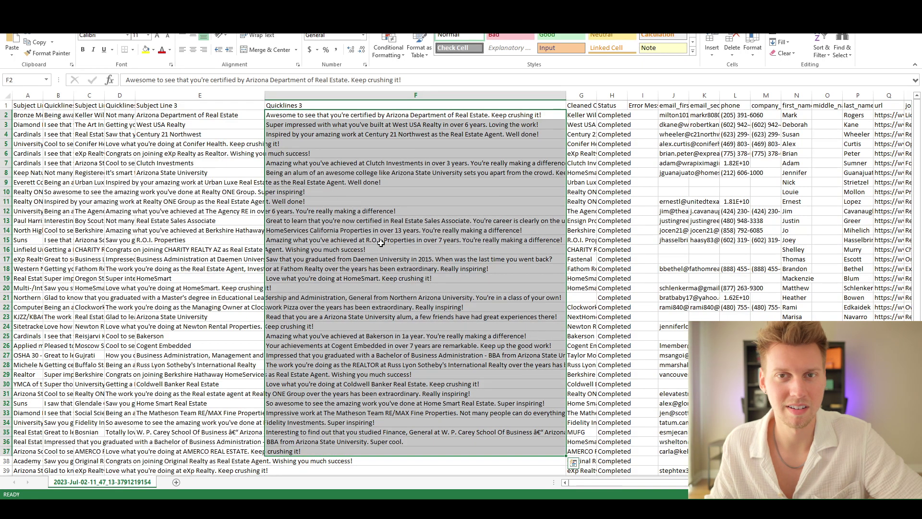
scroll(425, 322, "down", 7)
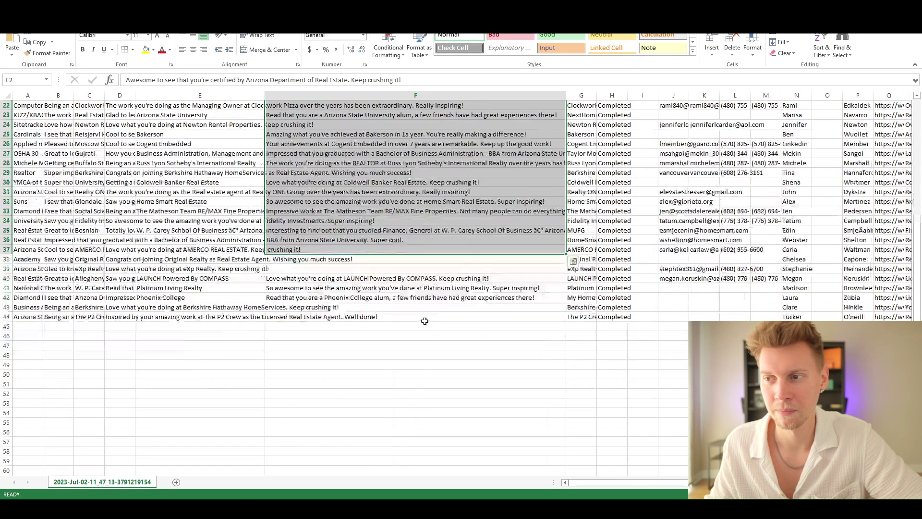
left_click(373, 286)
scroll(252, 326, "up", 7)
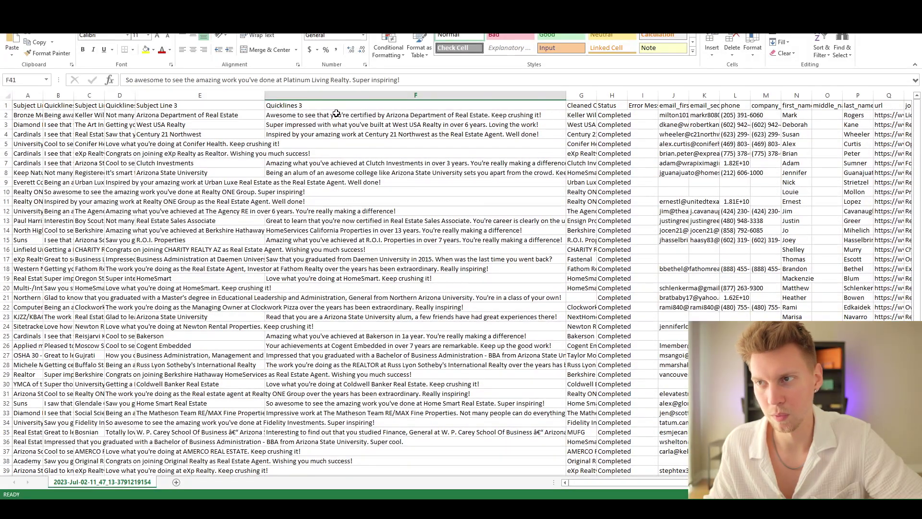
left_click(298, 289)
scroll(299, 289, "down", 4)
left_click_drag(336, 201, 375, 370)
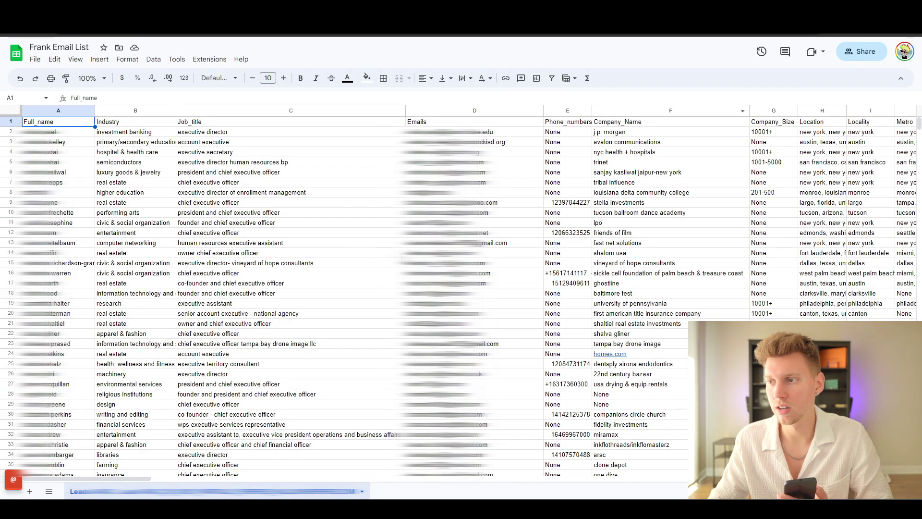
Scroll through the Google Sheets lead list of emails, job titles and companies
scroll(367, 266, "down", 7)
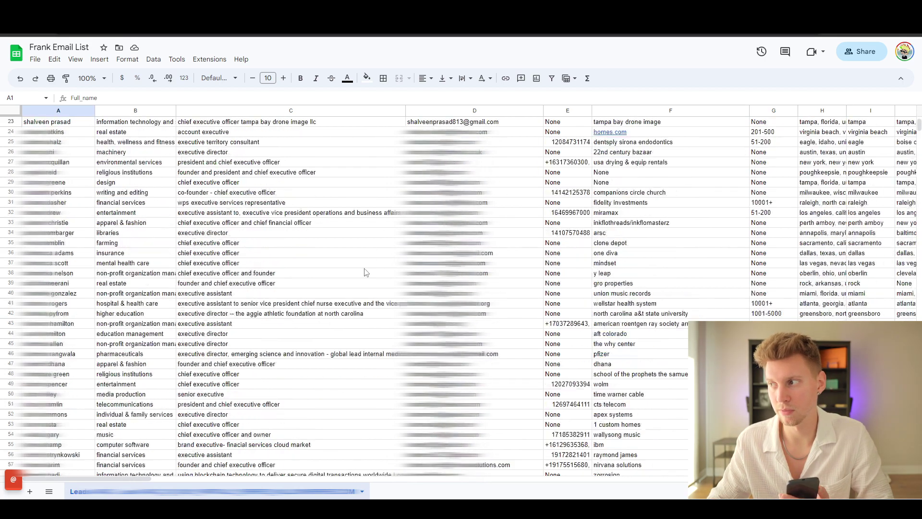
scroll(380, 227, "up", 1)
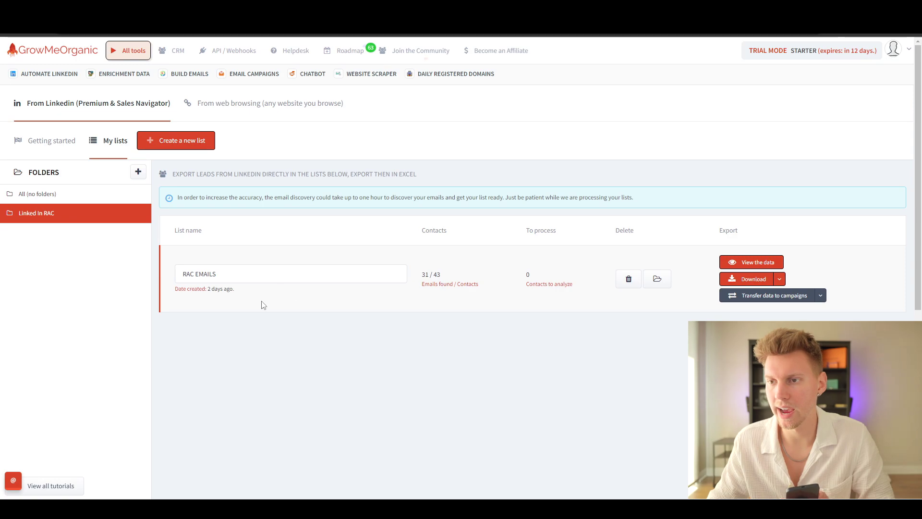
left_click_drag(190, 313, 500, 336)
left_click(499, 336)
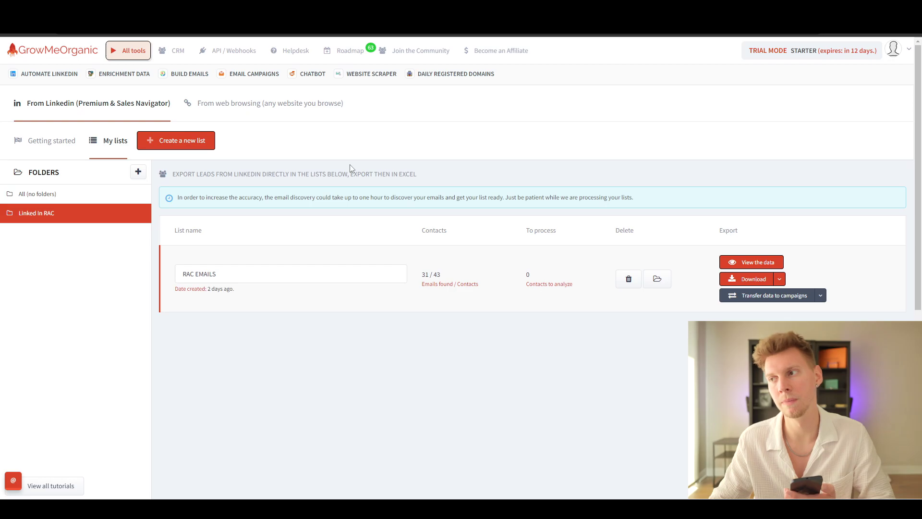
scroll(410, 351, "down", 5)
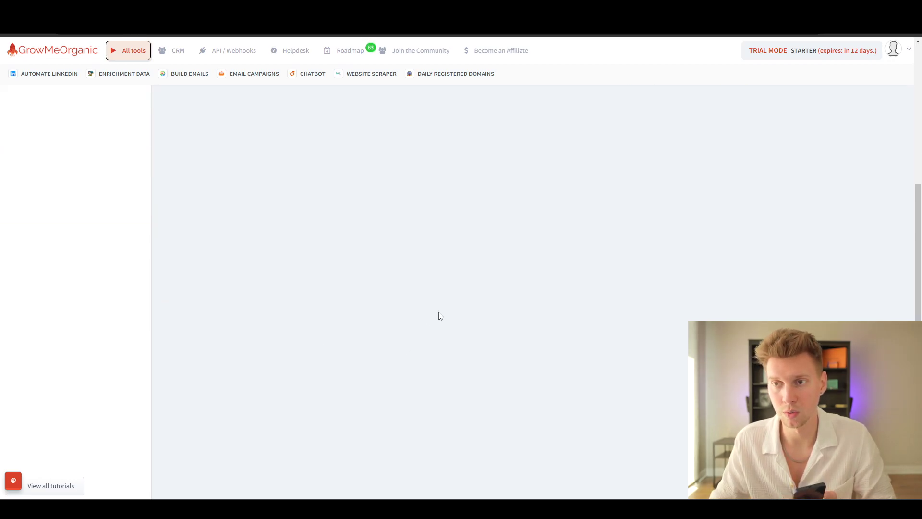
scroll(438, 315, "up", 5)
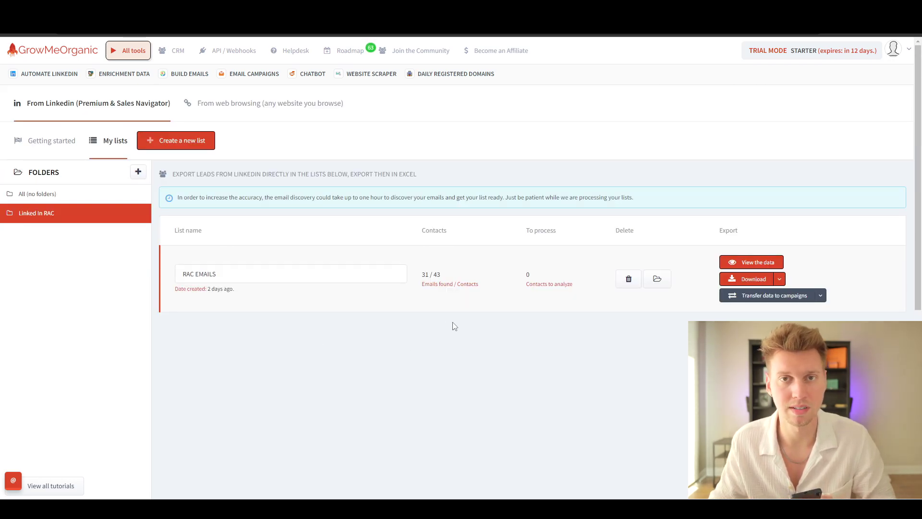